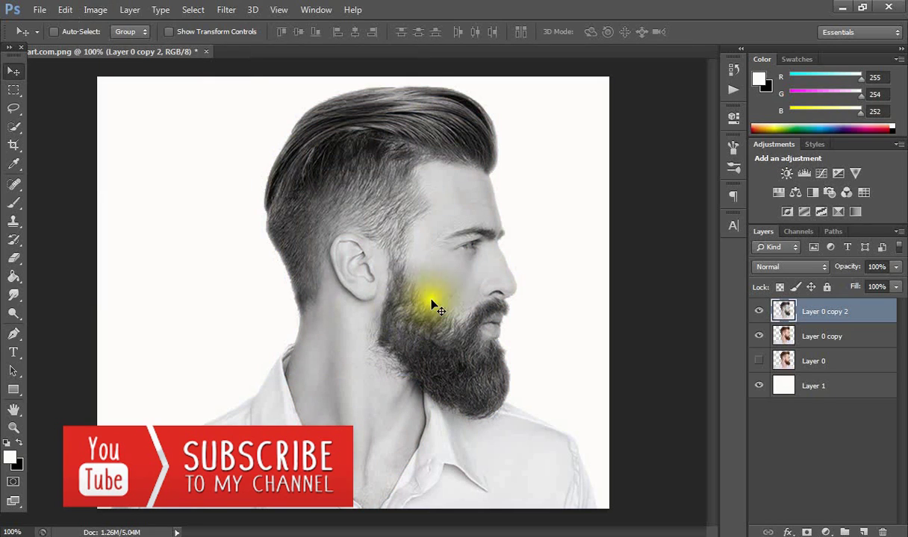
Desaturate the Layer 0 copy layer.
{"action": "left_click", "coordinate": [811, 336]}
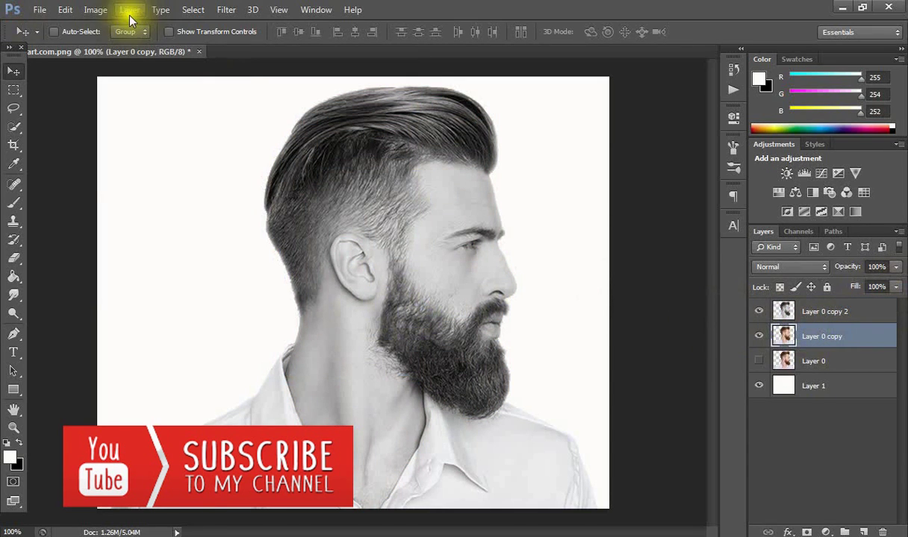
{"action": "left_click", "coordinate": [95, 10]}
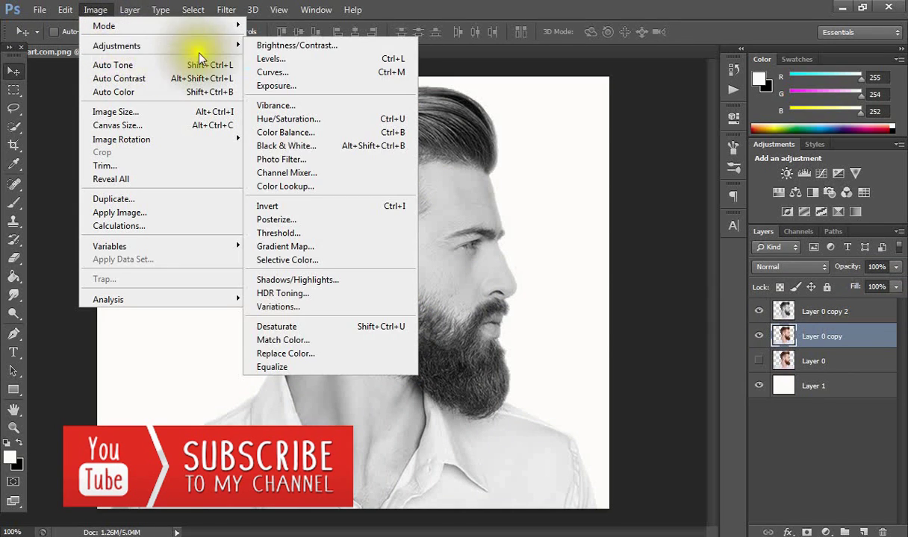
{"action": "mouse_move", "coordinate": [213, 42]}
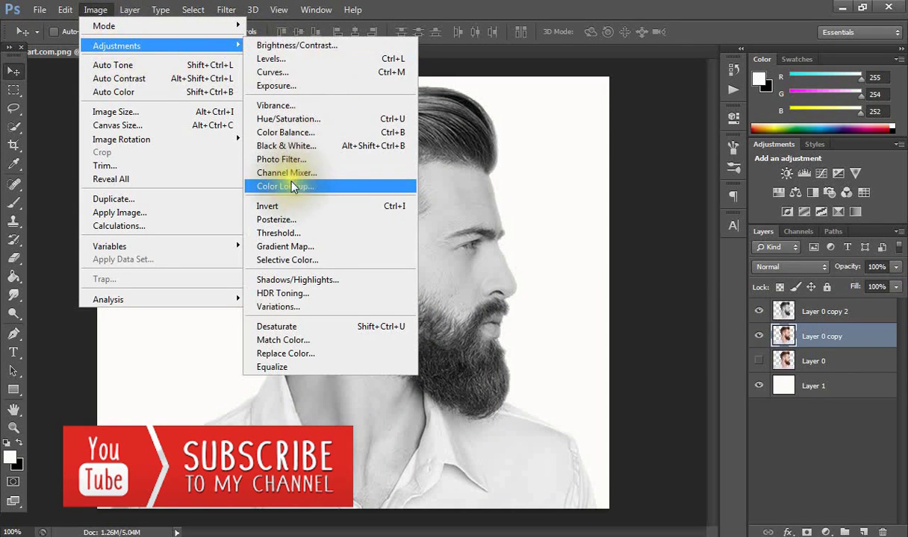
{"action": "left_click", "coordinate": [334, 329]}
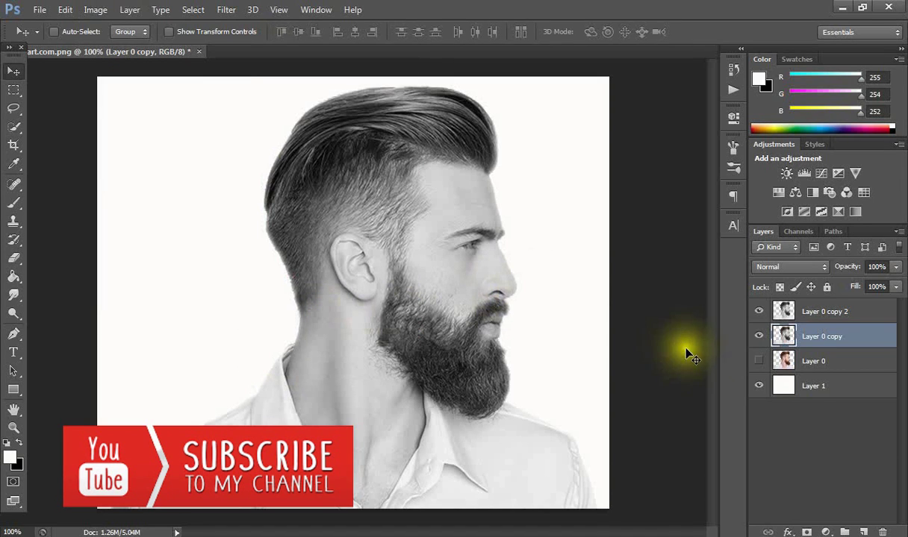
Set the blend mode of Layer 0 copy 2 to Color Dodge.
{"action": "left_click", "coordinate": [758, 361]}
{"action": "left_click", "coordinate": [790, 311]}
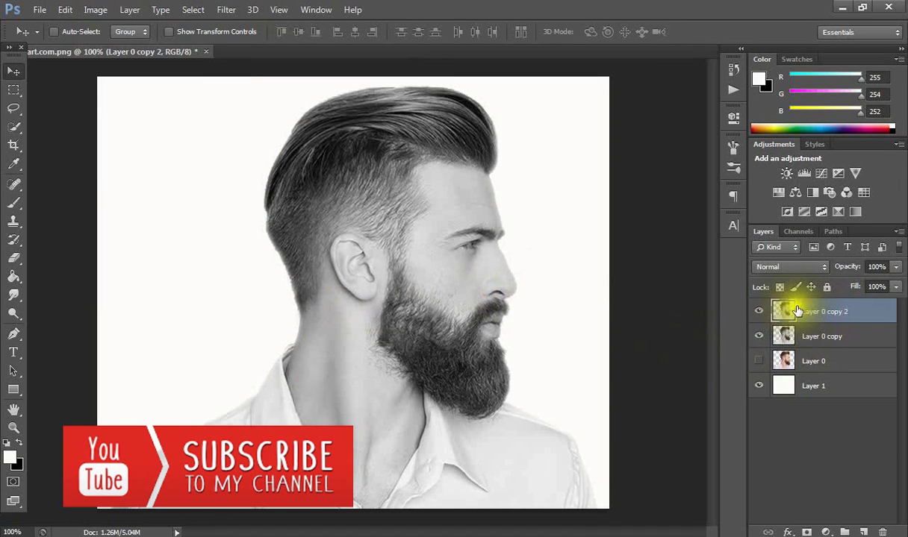
{"action": "left_click", "coordinate": [784, 270]}
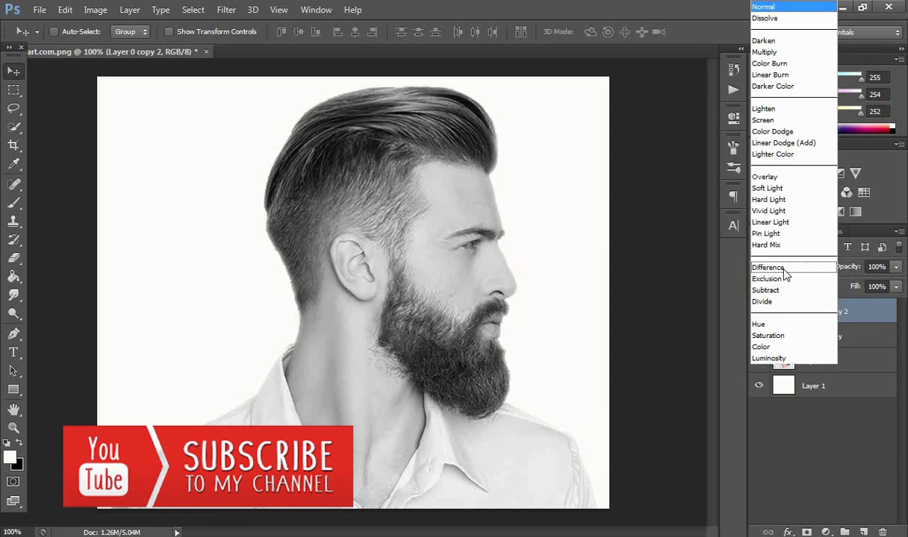
{"action": "left_click", "coordinate": [769, 133]}
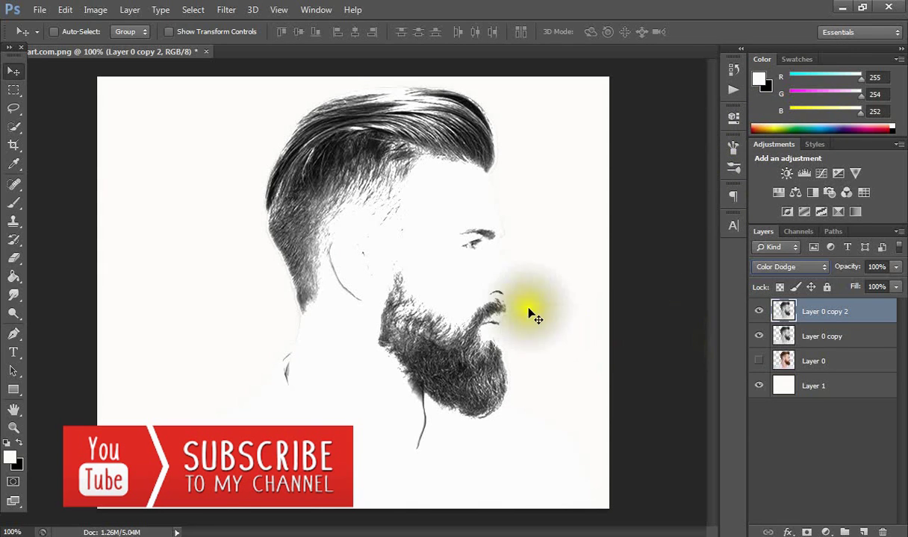
Invert the tones of Layer 0 copy 2.
{"action": "left_click", "coordinate": [99, 10]}
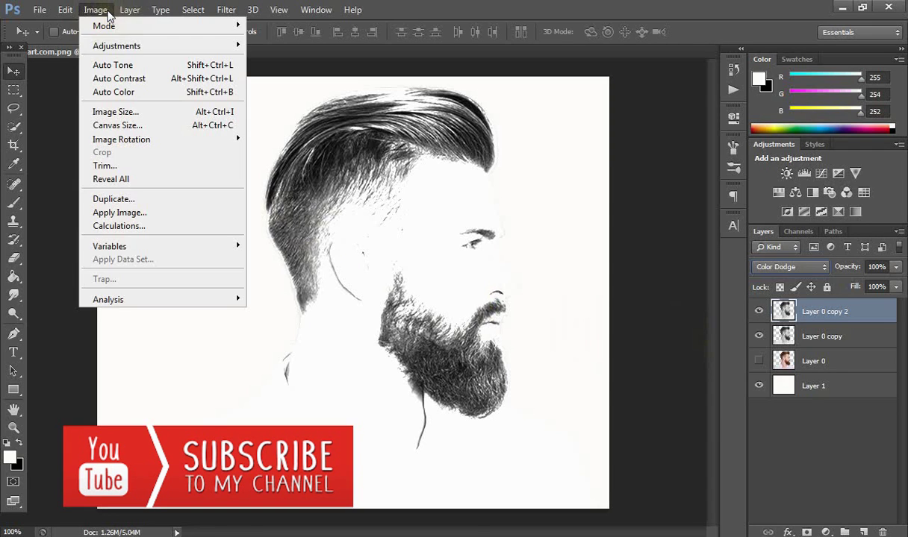
{"action": "mouse_move", "coordinate": [182, 43]}
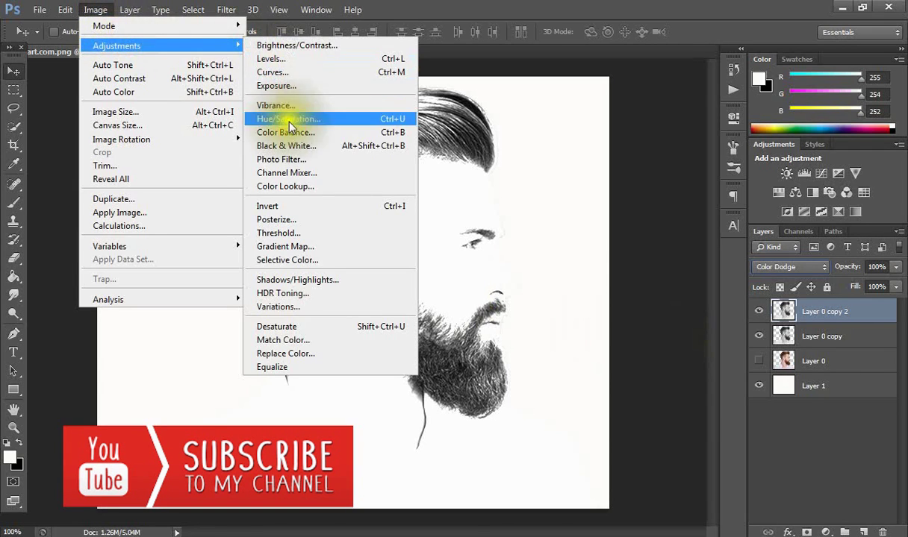
{"action": "left_click", "coordinate": [355, 209]}
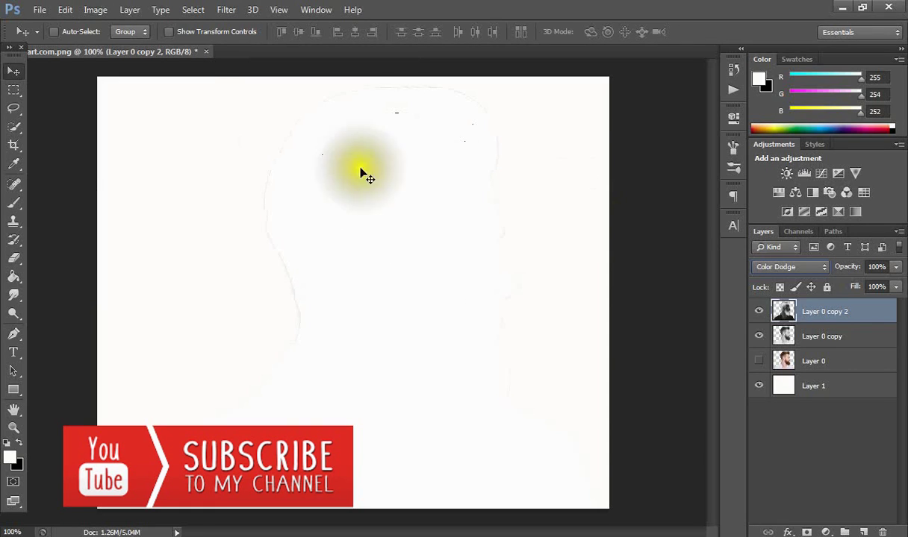
Apply a Gaussian Blur with a radius of 6.3 pixels to Layer 0 copy 2.
{"action": "left_click", "coordinate": [224, 9]}
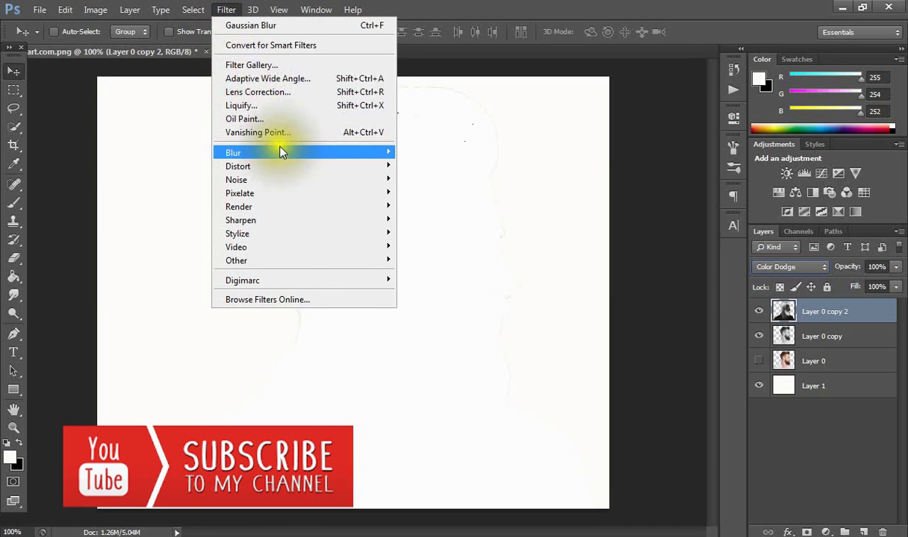
{"action": "mouse_move", "coordinate": [278, 152]}
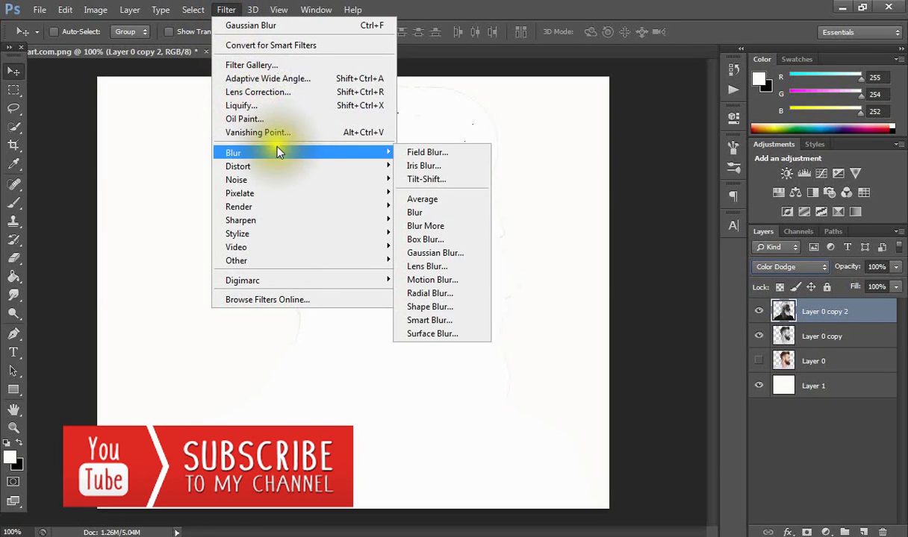
{"action": "left_click", "coordinate": [456, 255]}
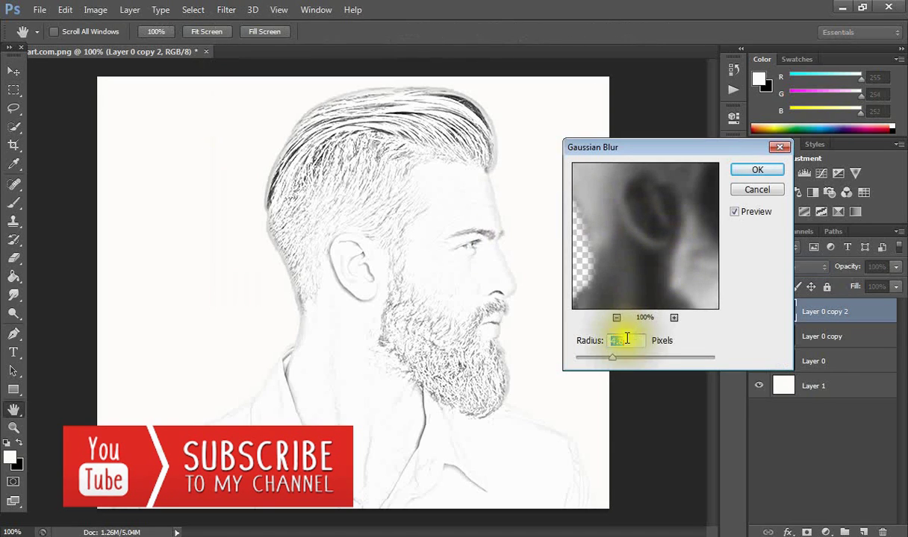
{"action": "left_click", "coordinate": [603, 362]}
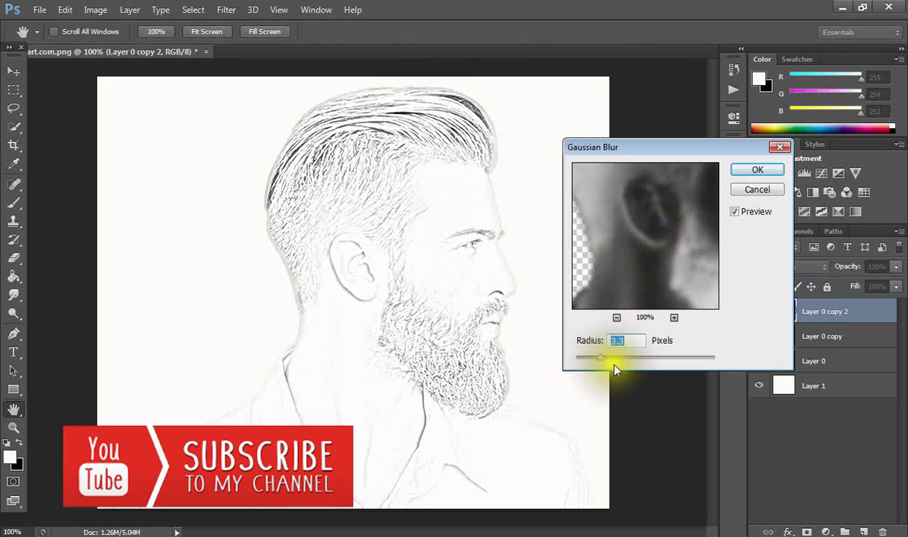
{"action": "left_click", "coordinate": [616, 359]}
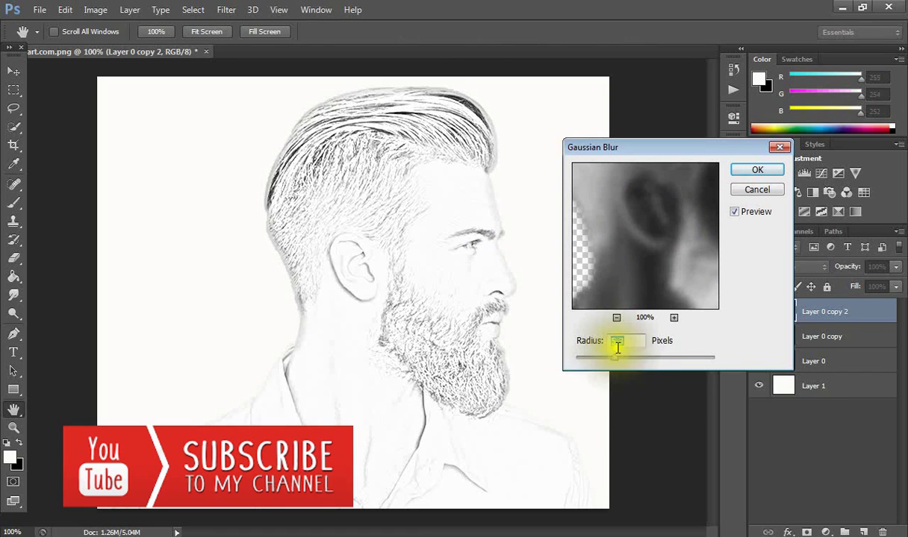
{"action": "mouse_move", "coordinate": [613, 366]}
{"action": "left_mouse_down"}
{"action": "mouse_move", "coordinate": [674, 362]}
{"action": "mouse_move", "coordinate": [599, 354]}
{"action": "left_mouse_up"}
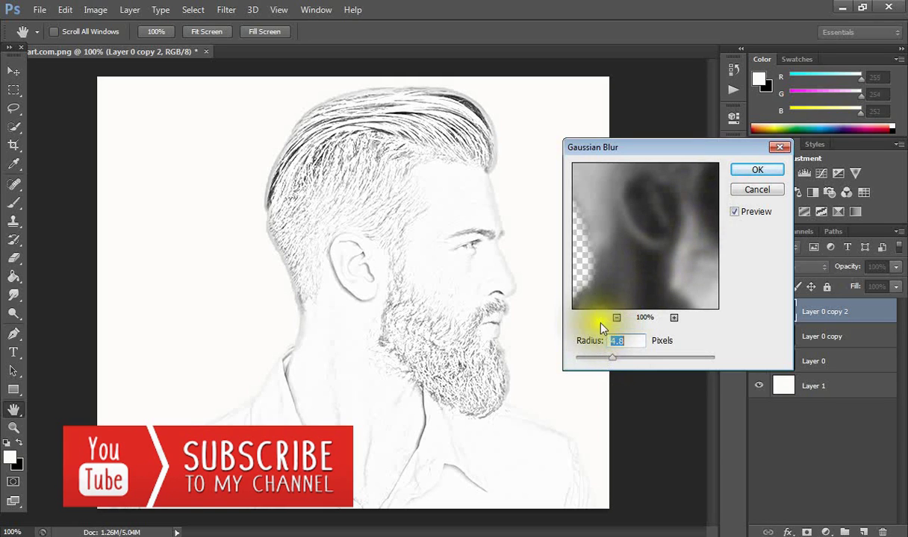
{"action": "left_click_drag", "start_coordinate": [612, 358], "coordinate": [618, 363]}
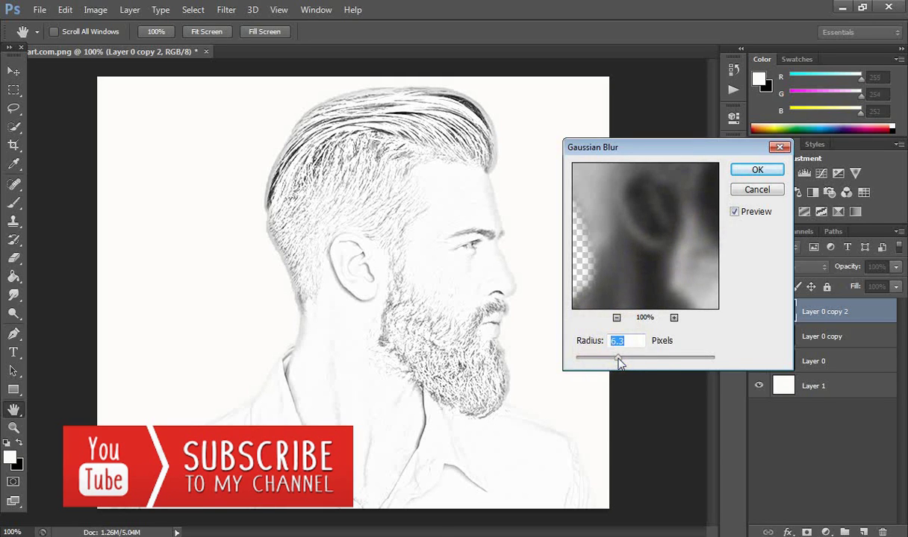
{"action": "left_click", "coordinate": [754, 172]}
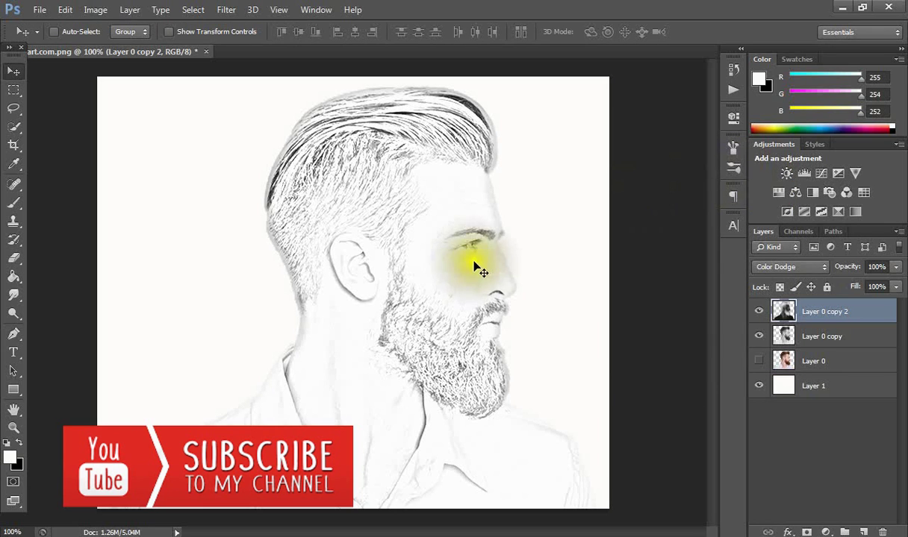
{"action": "right_click", "coordinate": [848, 312]}
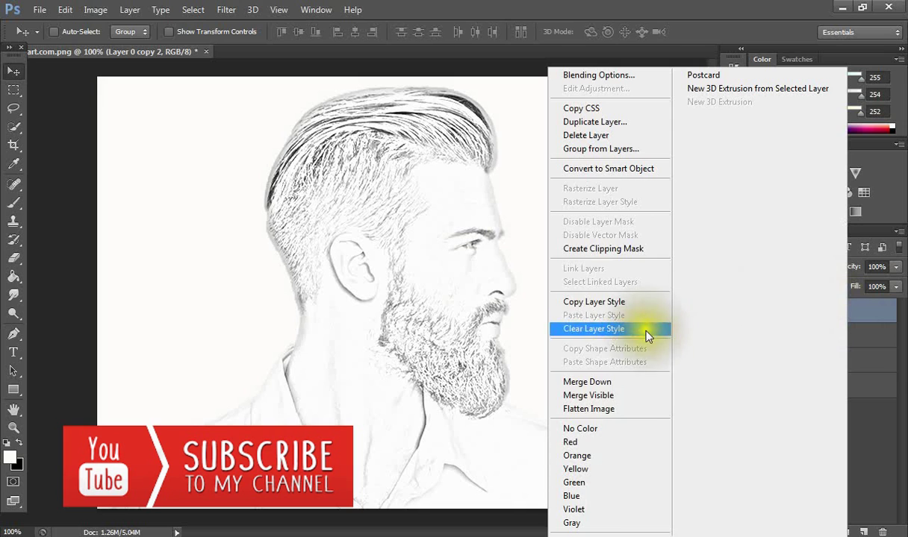
{"action": "left_click", "coordinate": [869, 338]}
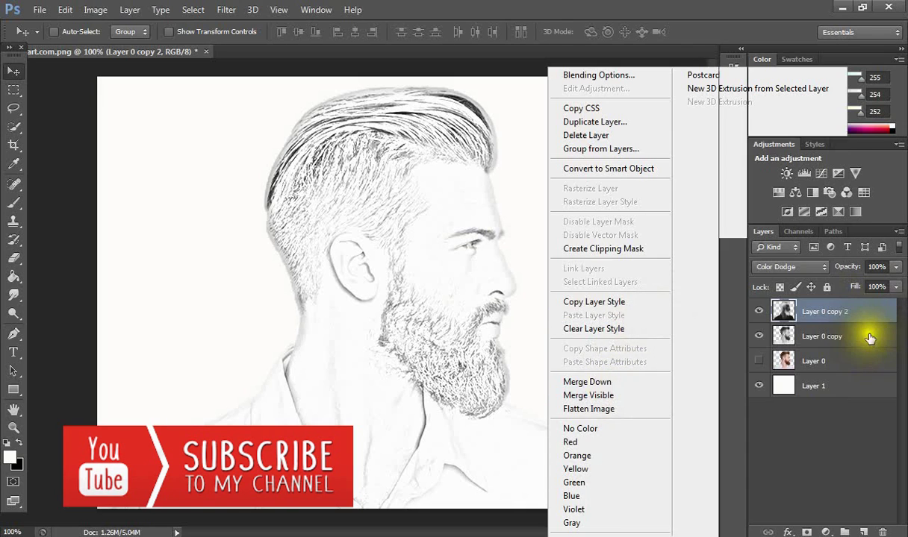
{"action": "left_click", "coordinate": [841, 341]}
Merge Layer 0 copy 2 down into Layer 0 copy.
{"action": "left_click", "coordinate": [853, 307]}
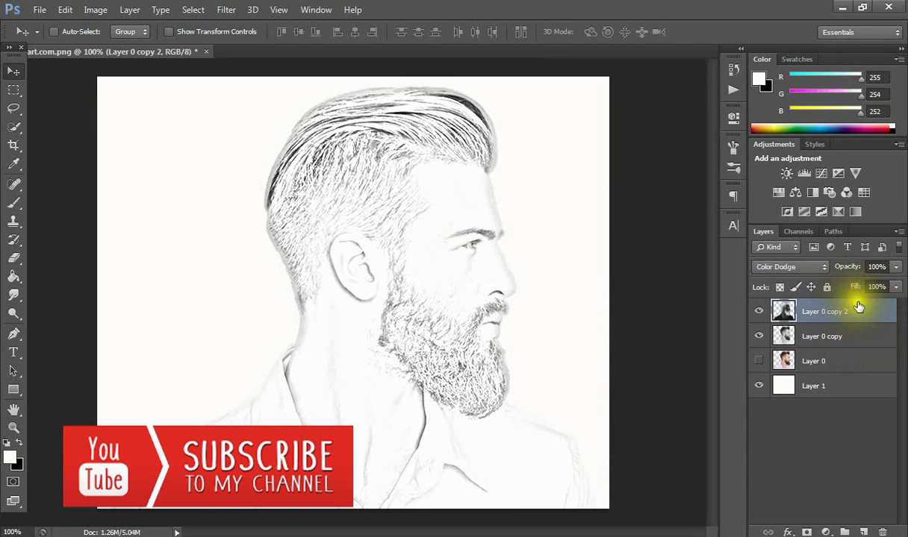
{"action": "right_click", "coordinate": [859, 307]}
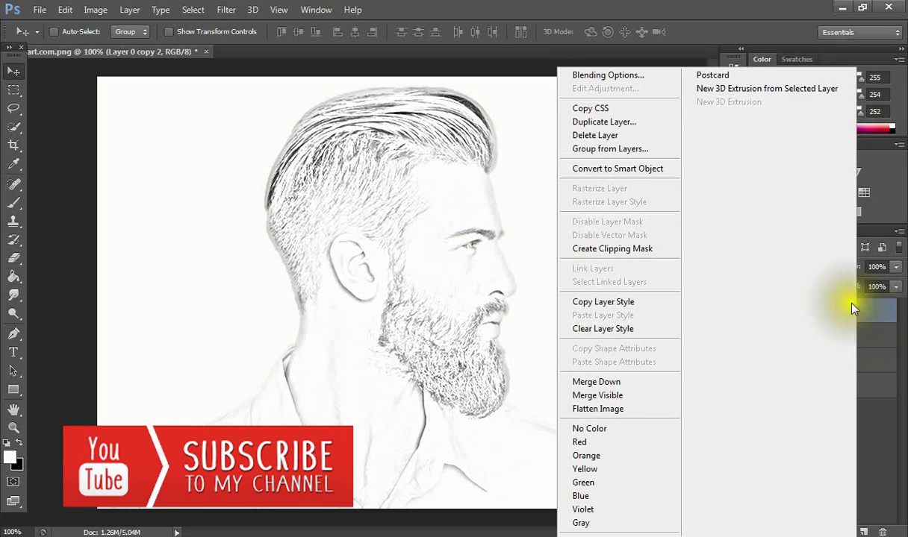
{"action": "left_click", "coordinate": [610, 379]}
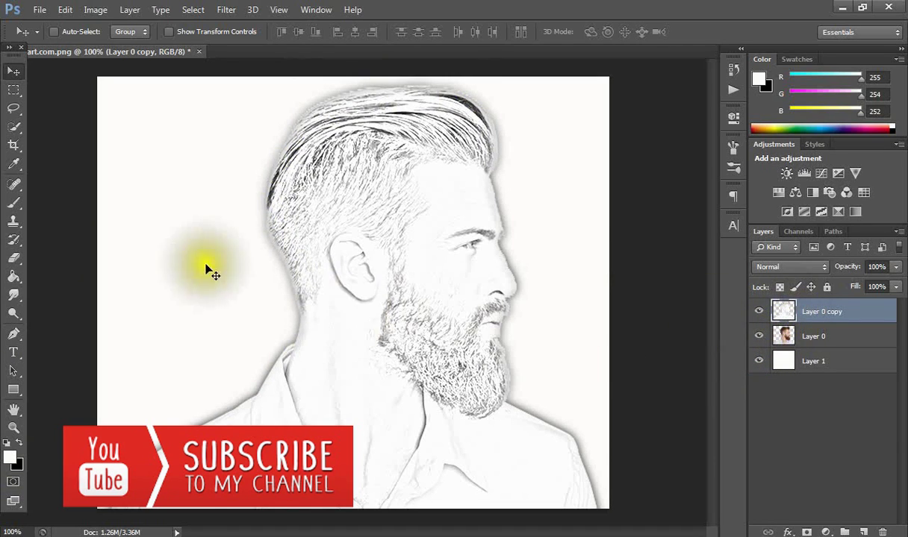
Choose the Eraser tool with the soft round brush at 174 px and 0% hardness.
{"action": "left_click", "coordinate": [18, 259]}
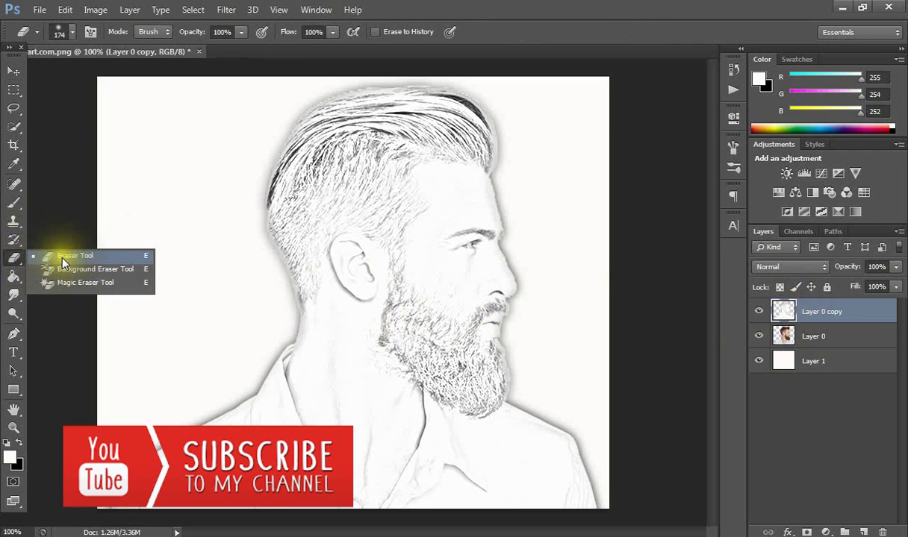
{"action": "left_click", "coordinate": [62, 258]}
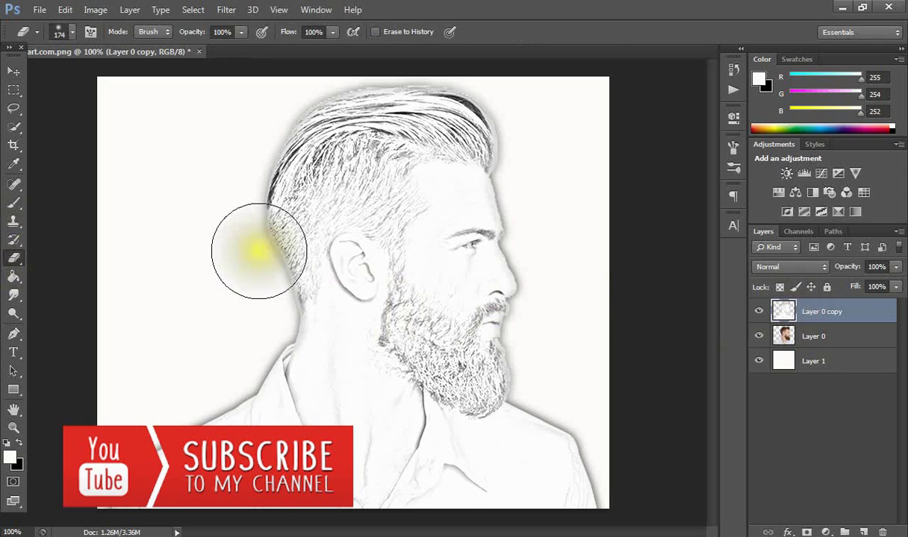
{"action": "right_click", "coordinate": [265, 261]}
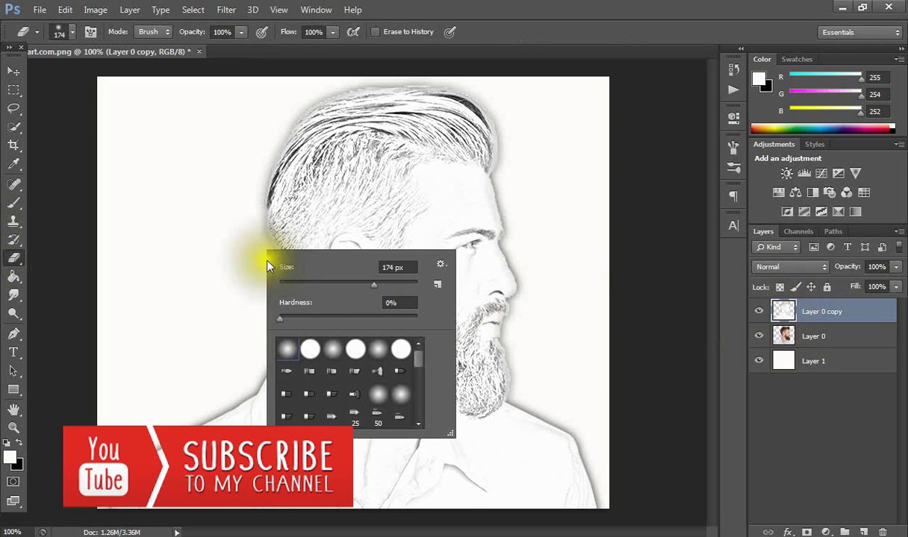
{"action": "left_click", "coordinate": [288, 349]}
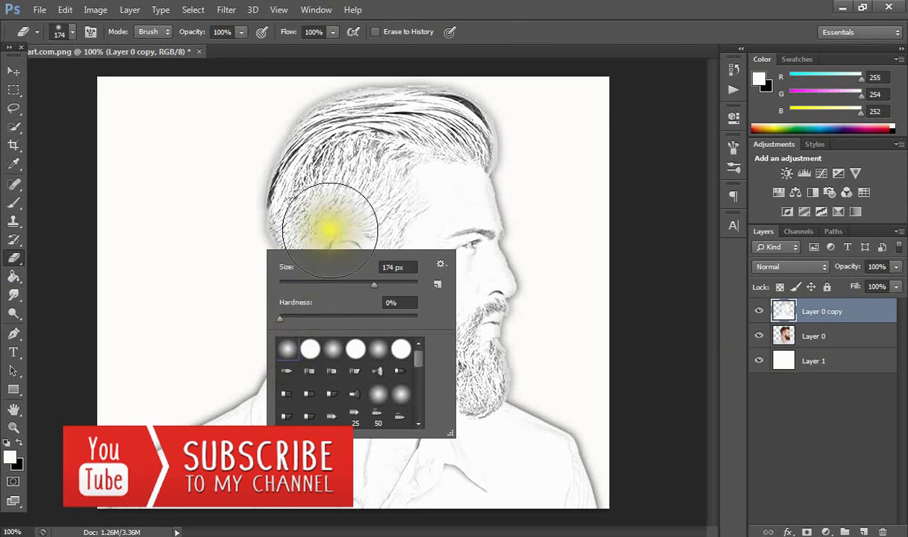
{"action": "left_click", "coordinate": [509, 7]}
Erase the sketch layer over the back of the head, the ear and the neck to reveal the colour photo underneath.
{"action": "mouse_move", "coordinate": [396, 126]}
{"action": "left_mouse_down"}
{"action": "mouse_move", "coordinate": [366, 124]}
{"action": "mouse_move", "coordinate": [342, 152]}
{"action": "mouse_move", "coordinate": [324, 221]}
{"action": "mouse_move", "coordinate": [320, 209]}
{"action": "mouse_move", "coordinate": [289, 208]}
{"action": "mouse_move", "coordinate": [307, 234]}
{"action": "mouse_move", "coordinate": [341, 365]}
{"action": "mouse_move", "coordinate": [349, 364]}
{"action": "mouse_move", "coordinate": [353, 261]}
{"action": "mouse_move", "coordinate": [379, 371]}
{"action": "mouse_move", "coordinate": [381, 345]}
{"action": "mouse_move", "coordinate": [397, 365]}
{"action": "mouse_move", "coordinate": [402, 354]}
{"action": "mouse_move", "coordinate": [422, 367]}
{"action": "mouse_move", "coordinate": [374, 451]}
{"action": "mouse_move", "coordinate": [348, 409]}
{"action": "left_mouse_up"}
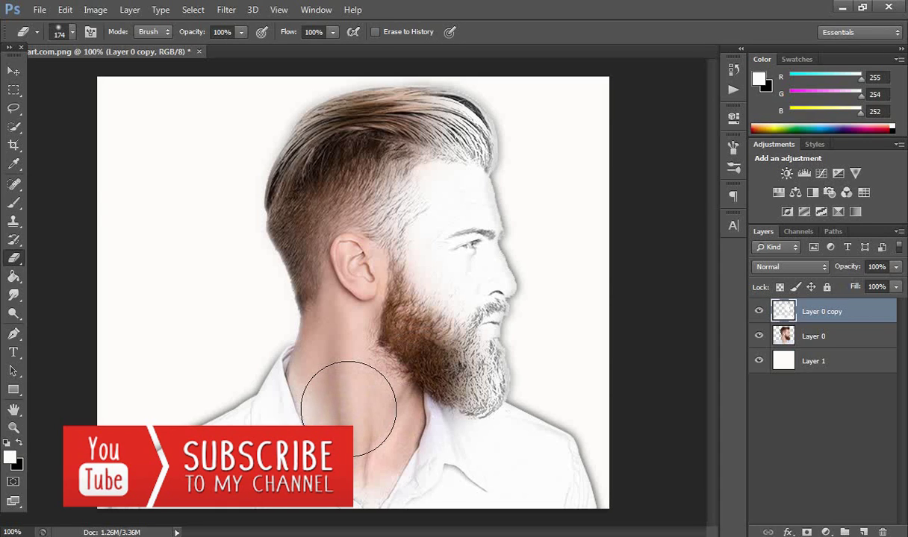
{"action": "mouse_move", "coordinate": [348, 409]}
{"action": "left_mouse_down"}
{"action": "mouse_move", "coordinate": [368, 369]}
{"action": "mouse_move", "coordinate": [356, 222]}
{"action": "mouse_move", "coordinate": [365, 169]}
{"action": "mouse_move", "coordinate": [362, 278]}
{"action": "mouse_move", "coordinate": [359, 242]}
{"action": "mouse_move", "coordinate": [345, 374]}
{"action": "mouse_move", "coordinate": [358, 450]}
{"action": "mouse_move", "coordinate": [331, 310]}
{"action": "left_mouse_up"}
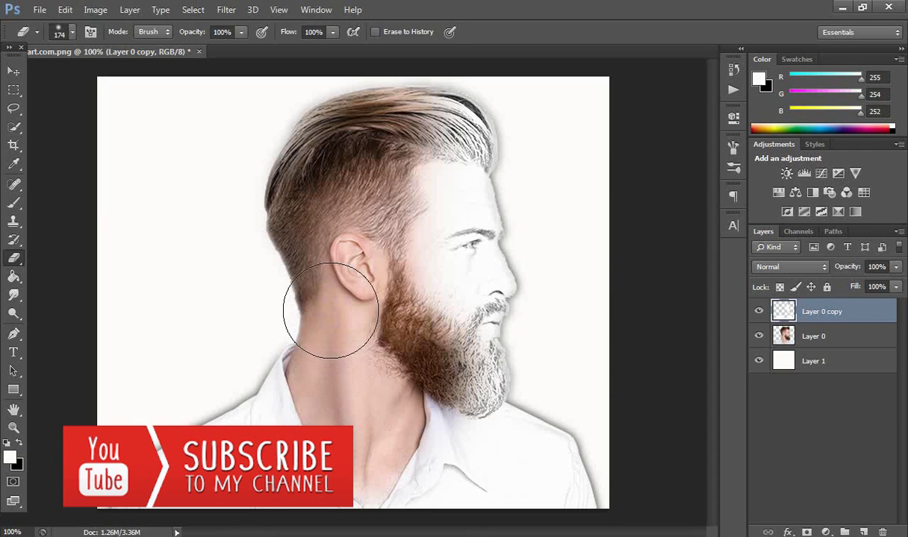
{"action": "mouse_move", "coordinate": [331, 311]}
{"action": "left_mouse_down"}
{"action": "mouse_move", "coordinate": [334, 298]}
{"action": "mouse_move", "coordinate": [385, 361]}
{"action": "mouse_move", "coordinate": [421, 381]}
{"action": "mouse_move", "coordinate": [401, 487]}
{"action": "mouse_move", "coordinate": [360, 467]}
{"action": "mouse_move", "coordinate": [367, 445]}
{"action": "mouse_move", "coordinate": [330, 302]}
{"action": "left_mouse_up"}
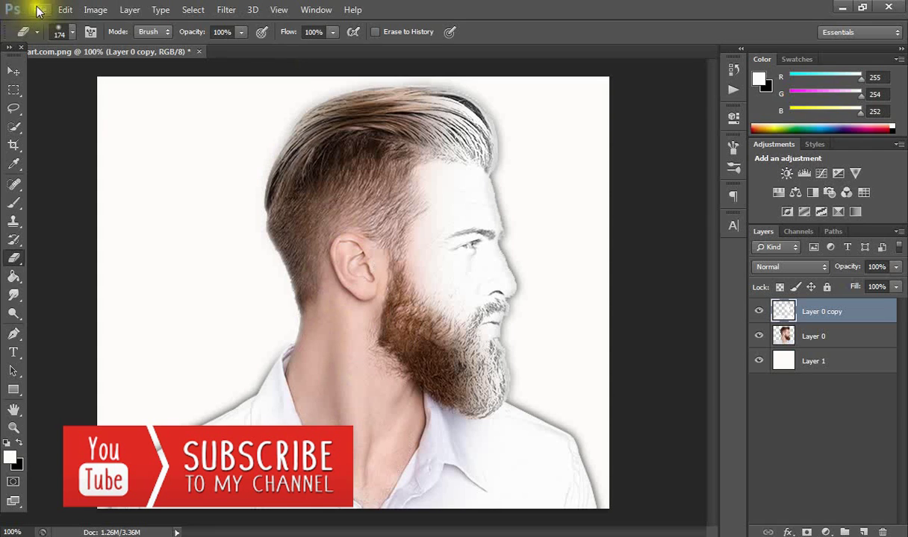
Undo the eraser strokes over the back of the head, the ear and the neck.
{"action": "left_click", "coordinate": [75, 15]}
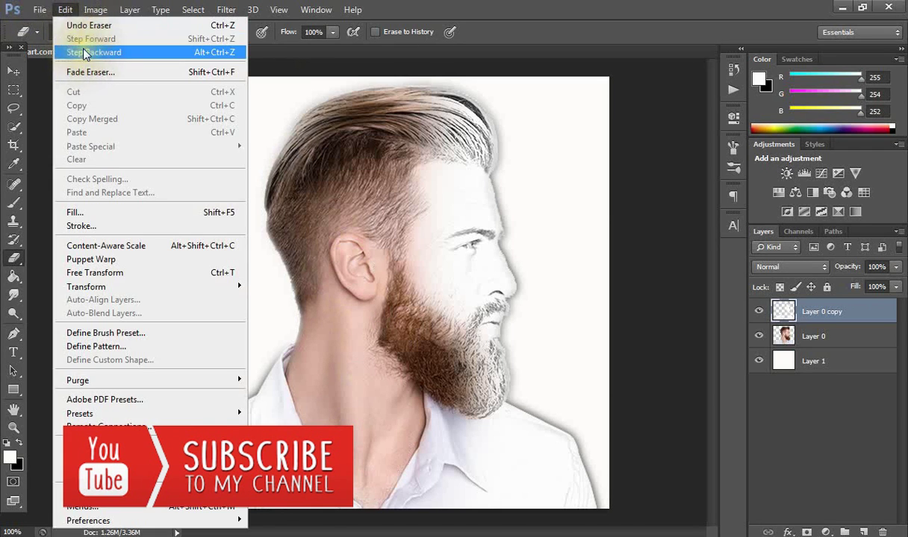
{"action": "left_click", "coordinate": [78, 45]}
{"action": "left_click", "coordinate": [63, 11]}
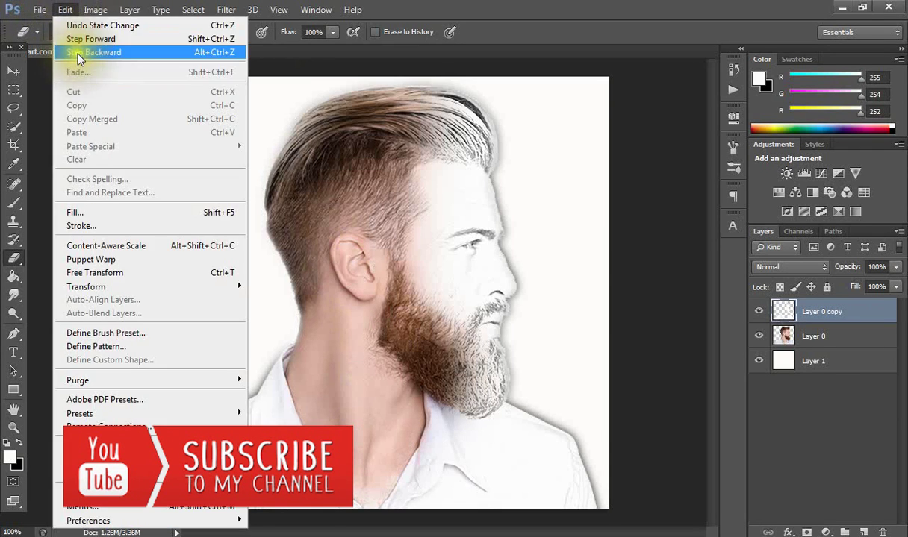
{"action": "left_click", "coordinate": [74, 51]}
{"action": "left_click", "coordinate": [66, 11]}
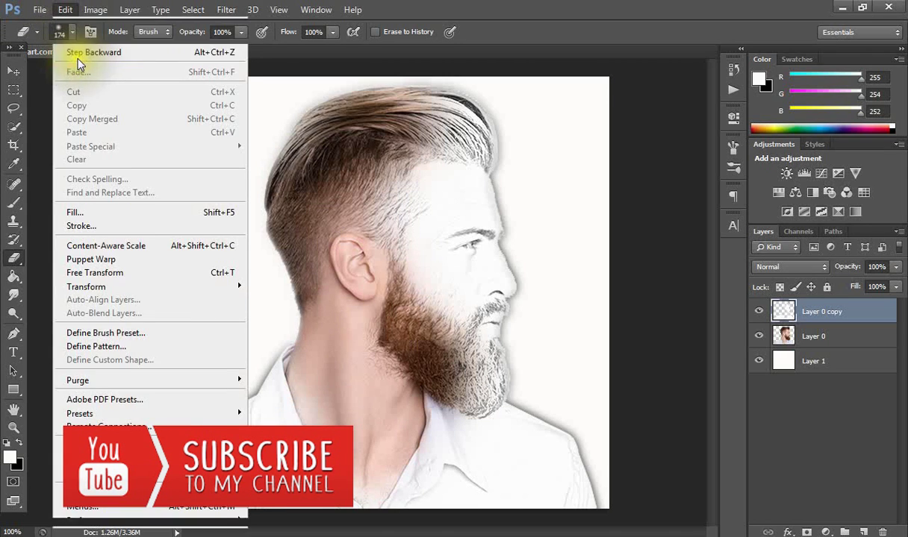
{"action": "left_click", "coordinate": [74, 55]}
Erase the sketch layer over the front hair, face, beard and front of the shirt to reveal the colour photo.
{"action": "left_click_drag", "start_coordinate": [462, 67], "coordinate": [476, 425]}
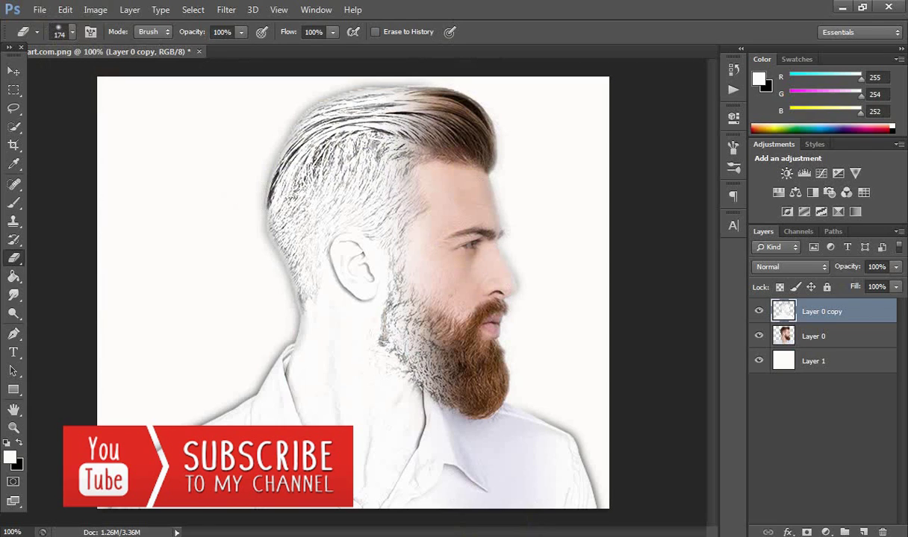
{"action": "mouse_move", "coordinate": [564, 512]}
{"action": "left_mouse_down"}
{"action": "mouse_move", "coordinate": [563, 351]}
{"action": "mouse_move", "coordinate": [548, 455]}
{"action": "mouse_move", "coordinate": [551, 524]}
{"action": "mouse_move", "coordinate": [525, 283]}
{"action": "mouse_move", "coordinate": [483, 73]}
{"action": "mouse_move", "coordinate": [471, 171]}
{"action": "mouse_move", "coordinate": [473, 329]}
{"action": "mouse_move", "coordinate": [495, 531]}
{"action": "mouse_move", "coordinate": [504, 395]}
{"action": "mouse_move", "coordinate": [483, 267]}
{"action": "mouse_move", "coordinate": [471, 346]}
{"action": "mouse_move", "coordinate": [479, 531]}
{"action": "mouse_move", "coordinate": [490, 420]}
{"action": "mouse_move", "coordinate": [468, 253]}
{"action": "left_mouse_up"}
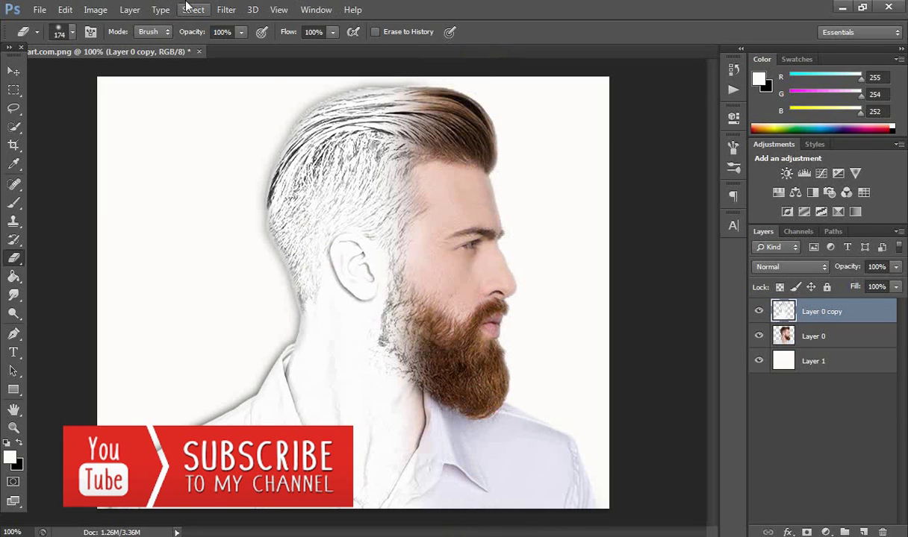
Undo the eraser strokes over the front hair, face, beard and front of the shirt.
{"action": "left_click", "coordinate": [65, 9]}
{"action": "left_click", "coordinate": [69, 51]}
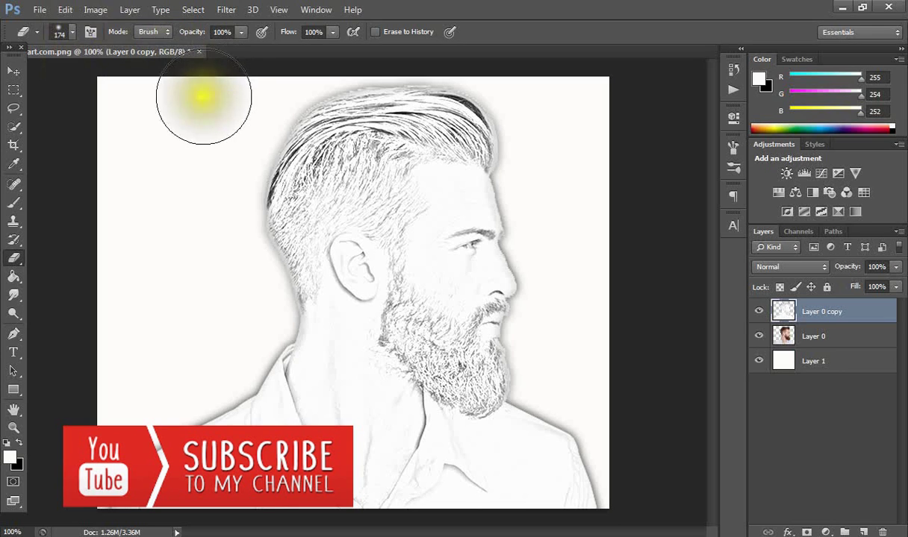
Try erasing the sketch layer over the back of the head, ear, neck and rear shoulder, and undo those strokes.
{"action": "mouse_move", "coordinate": [303, 71]}
{"action": "left_mouse_down"}
{"action": "mouse_move", "coordinate": [308, 377]}
{"action": "mouse_move", "coordinate": [322, 431]}
{"action": "mouse_move", "coordinate": [310, 202]}
{"action": "mouse_move", "coordinate": [287, 429]}
{"action": "mouse_move", "coordinate": [246, 427]}
{"action": "mouse_move", "coordinate": [253, 258]}
{"action": "mouse_move", "coordinate": [188, 514]}
{"action": "mouse_move", "coordinate": [162, 515]}
{"action": "left_mouse_up"}
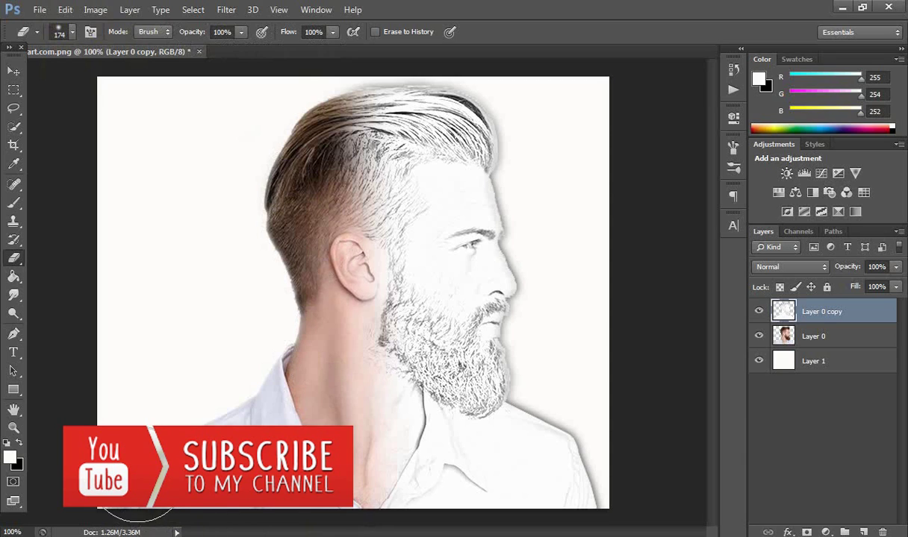
{"action": "mouse_move", "coordinate": [155, 451]}
{"action": "left_mouse_down"}
{"action": "mouse_move", "coordinate": [145, 415]}
{"action": "mouse_move", "coordinate": [176, 308]}
{"action": "left_mouse_up"}
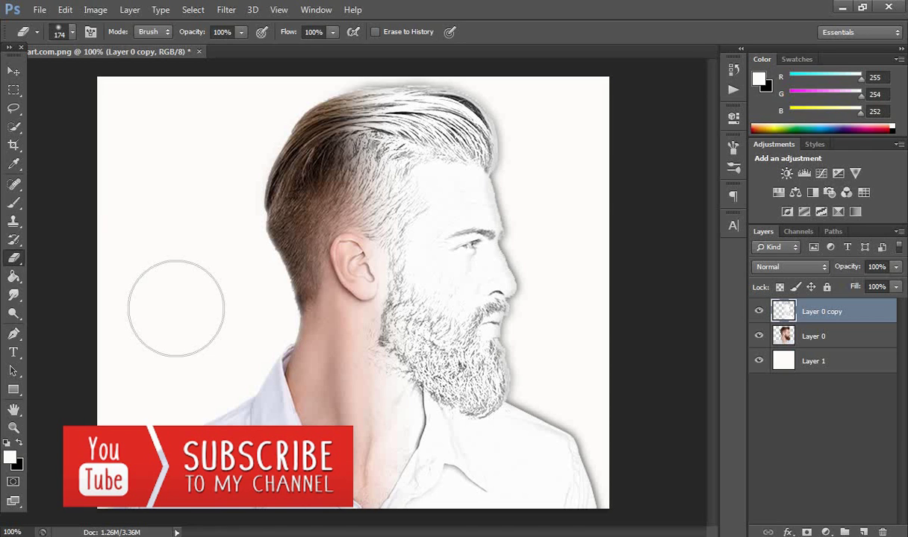
{"action": "left_click", "coordinate": [71, 9]}
{"action": "left_click", "coordinate": [112, 50]}
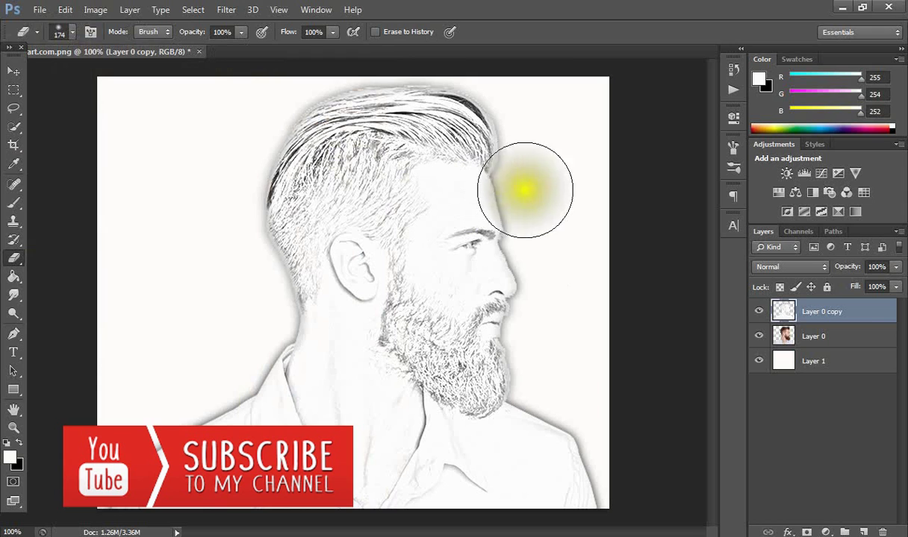
Try erasing the sketch layer over all the hair, the forehead and the upper ear, and undo the strokes.
{"action": "mouse_move", "coordinate": [515, 131]}
{"action": "left_mouse_down"}
{"action": "mouse_move", "coordinate": [423, 143]}
{"action": "mouse_move", "coordinate": [223, 122]}
{"action": "left_mouse_up"}
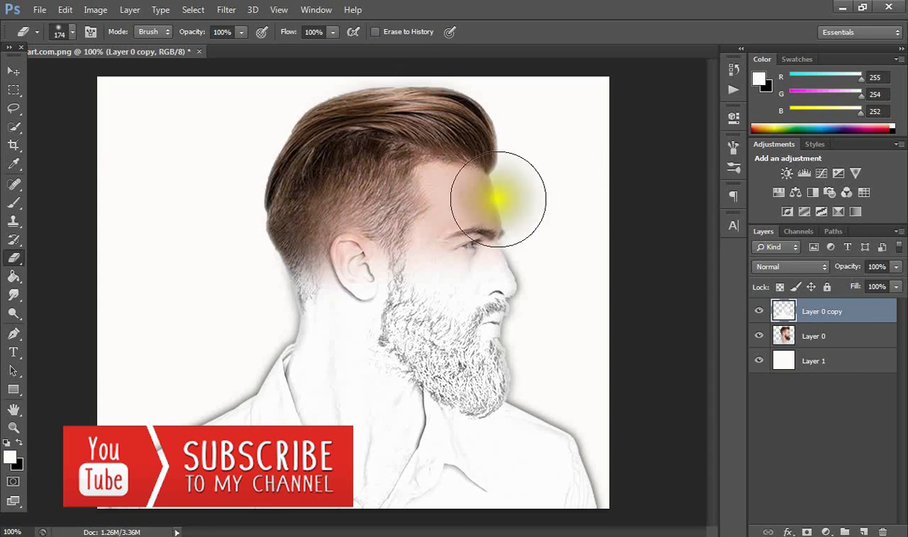
{"action": "left_click", "coordinate": [66, 10]}
{"action": "left_click", "coordinate": [78, 53]}
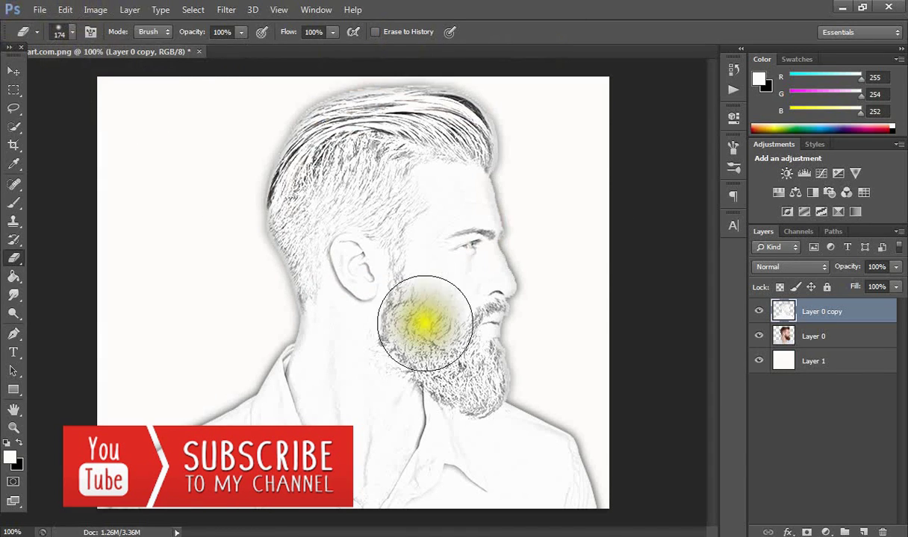